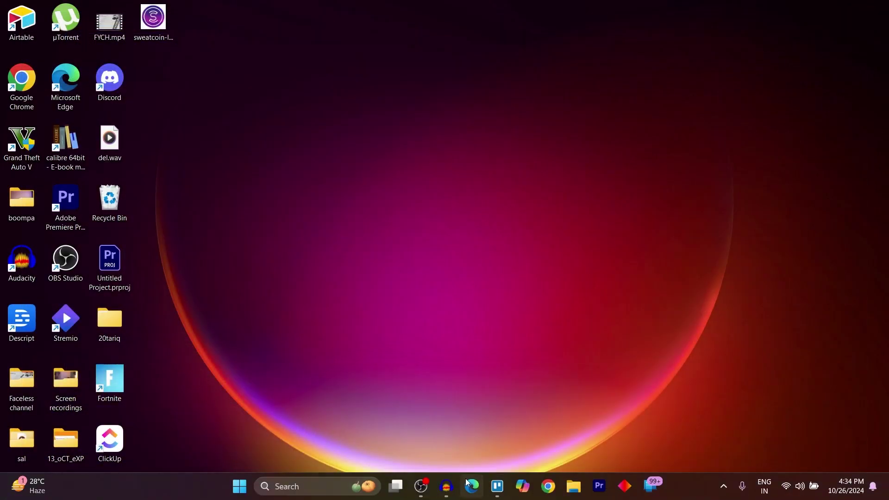
- Open Microsoft Edge and run a Bing web search for 'skype'
click(472, 486)
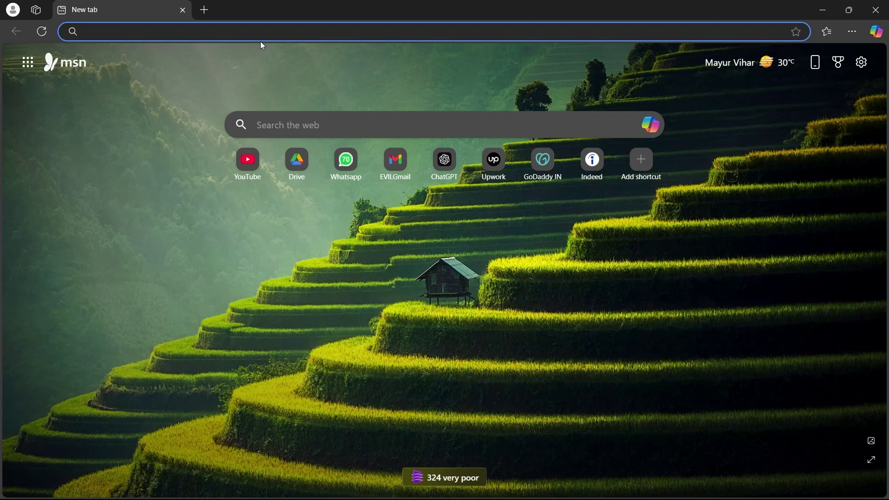
text(skypr)
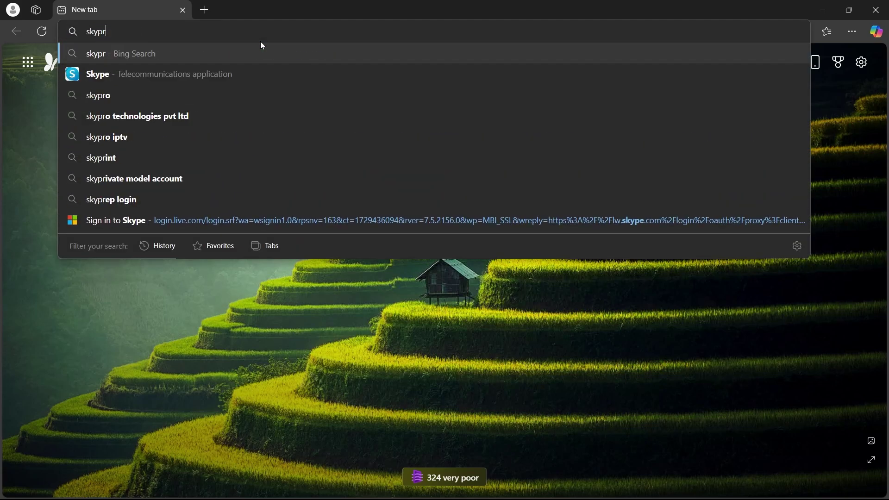
key(Down)
key(Return)
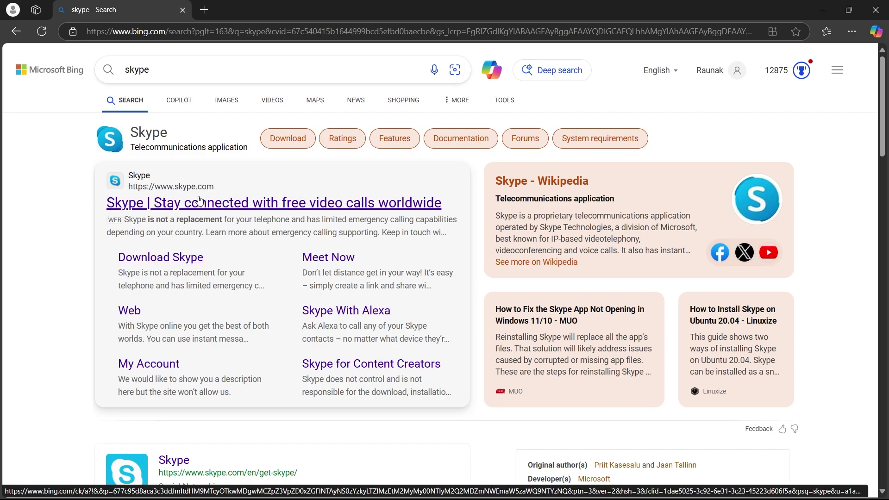
- Open skype.com from the search results and go to its Download Skype page
click(213, 204)
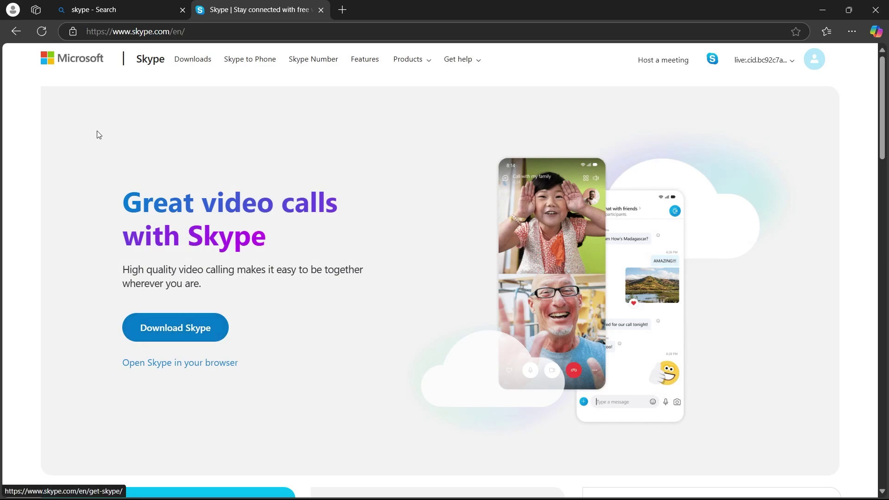
middle_click(39, 105)
scroll(46, 150, down, 20)
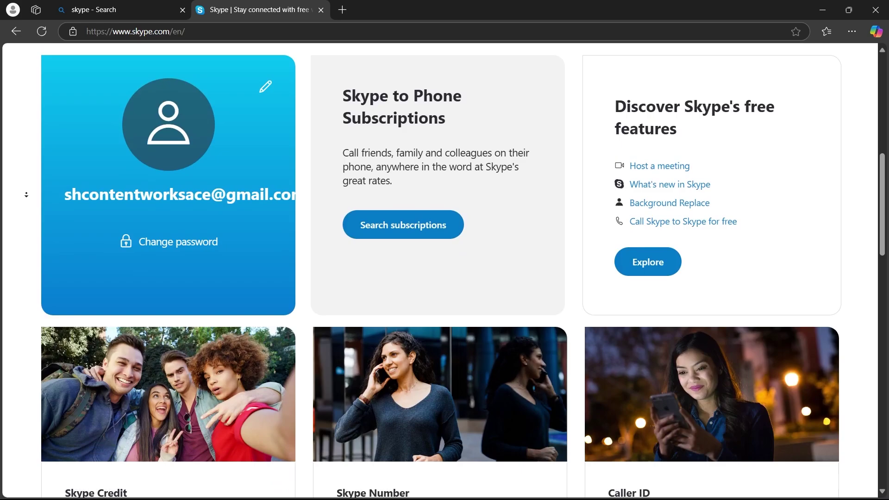
scroll(35, 89, up, 20)
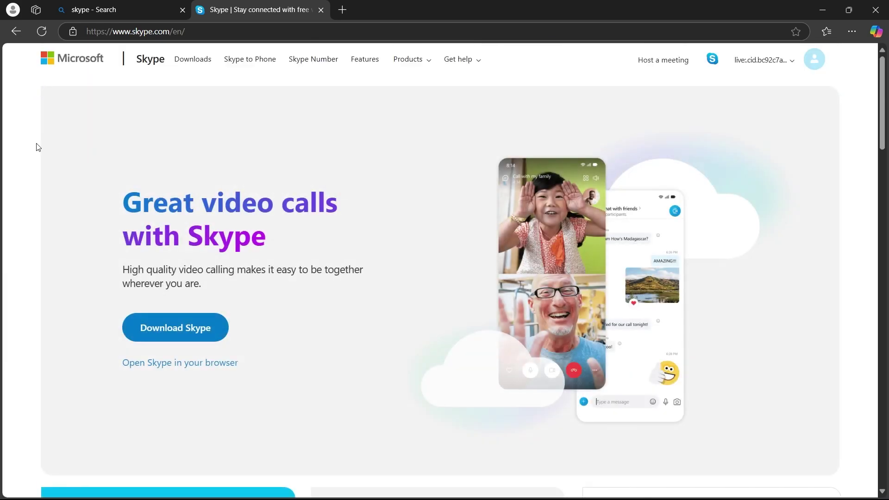
click(183, 332)
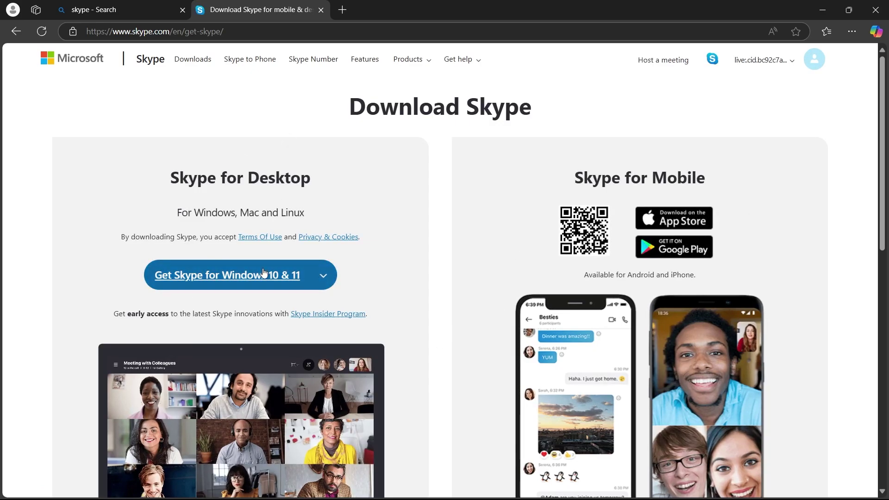
click(187, 287)
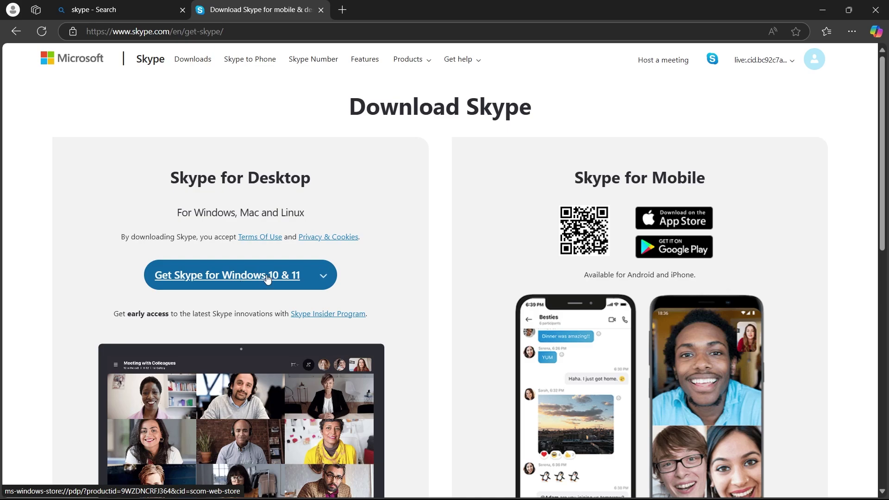
scroll(267, 278, down, 8)
middle_click(39, 260)
middle_click(38, 261)
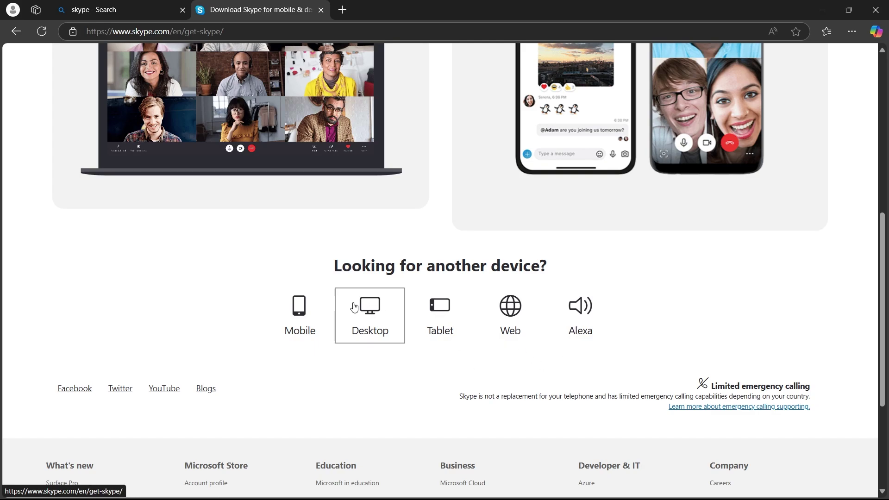
scroll(369, 306, up, 8)
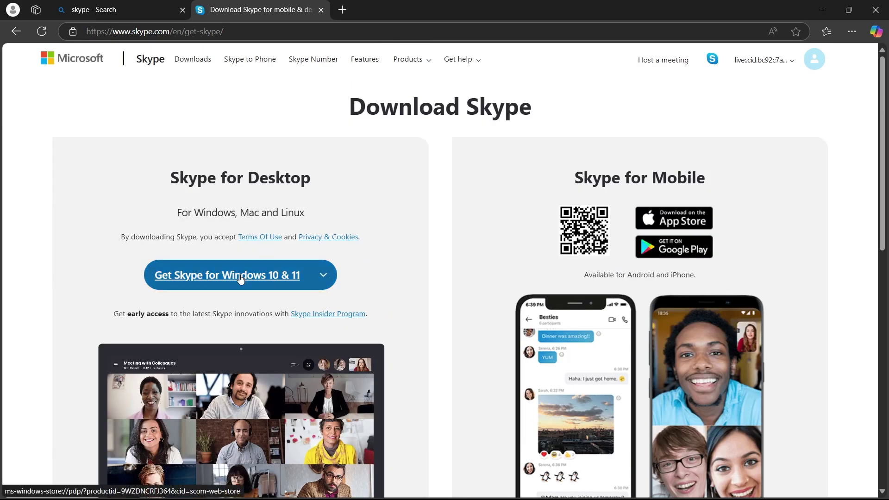
- Get Skype for Windows 10 & 11 via Microsoft Store, launch it, then close the Store and Edge
click(240, 278)
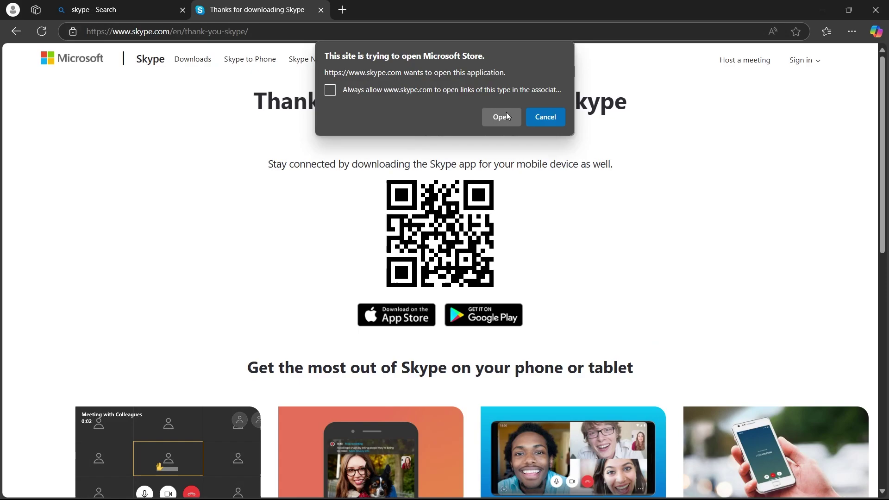
click(510, 115)
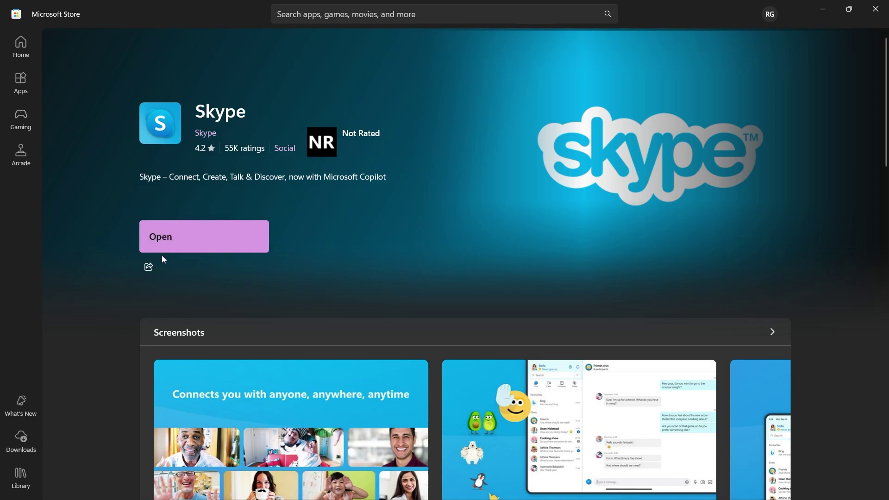
click(186, 245)
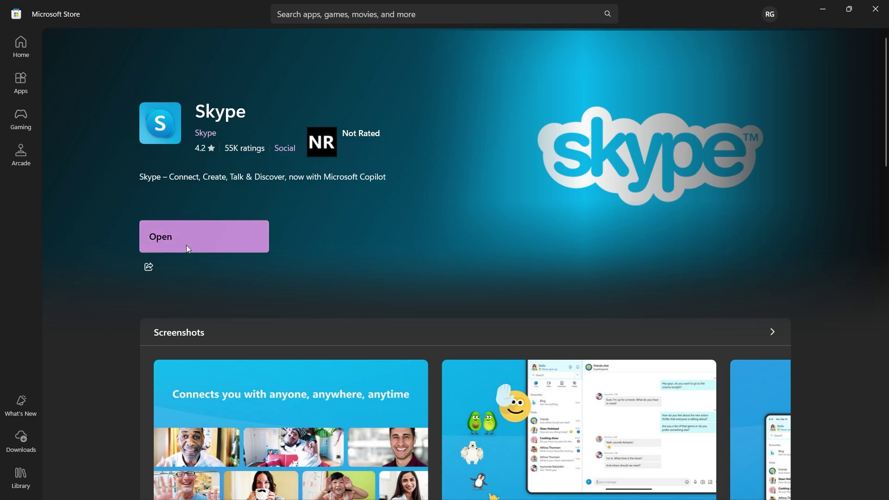
click(875, 9)
click(885, 9)
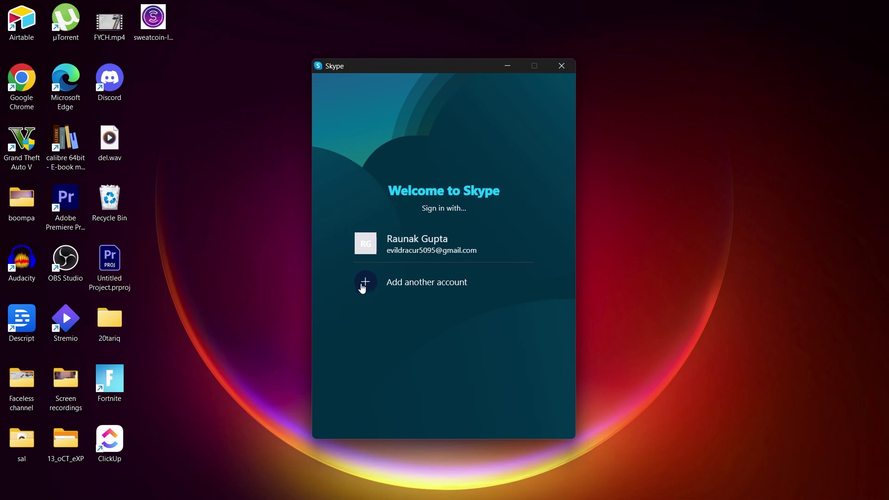
click(363, 287)
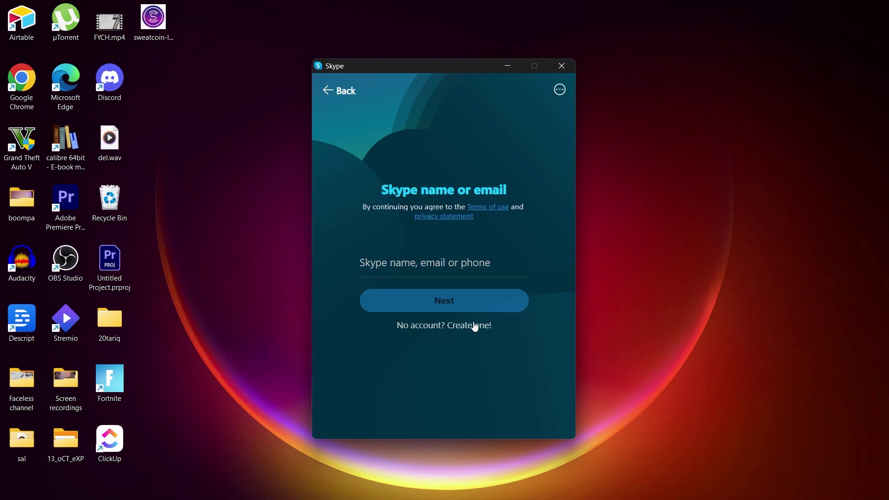
click(476, 324)
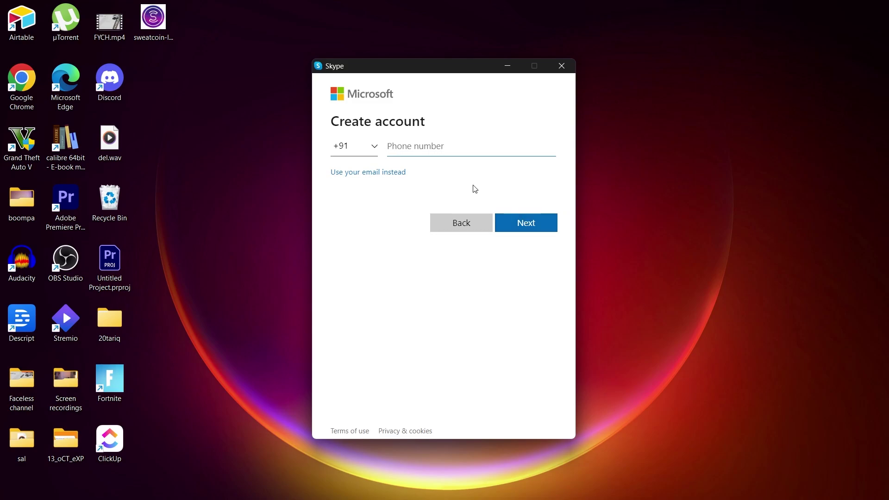
click(473, 227)
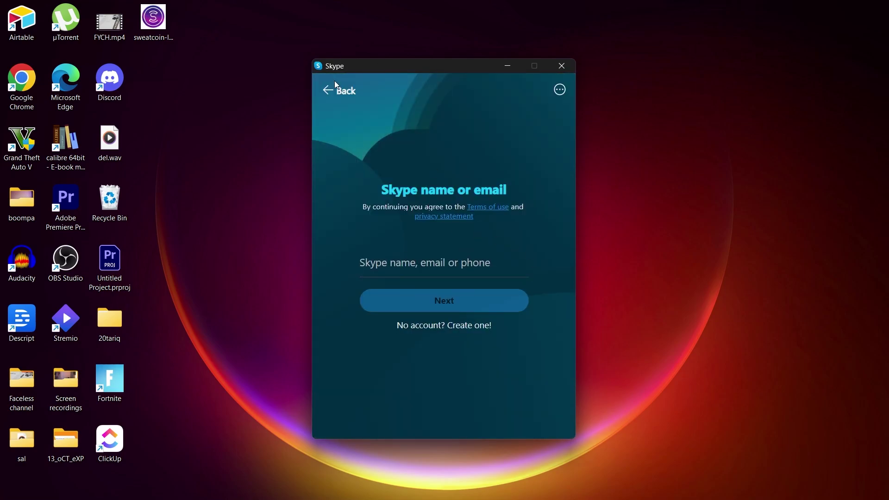
click(336, 90)
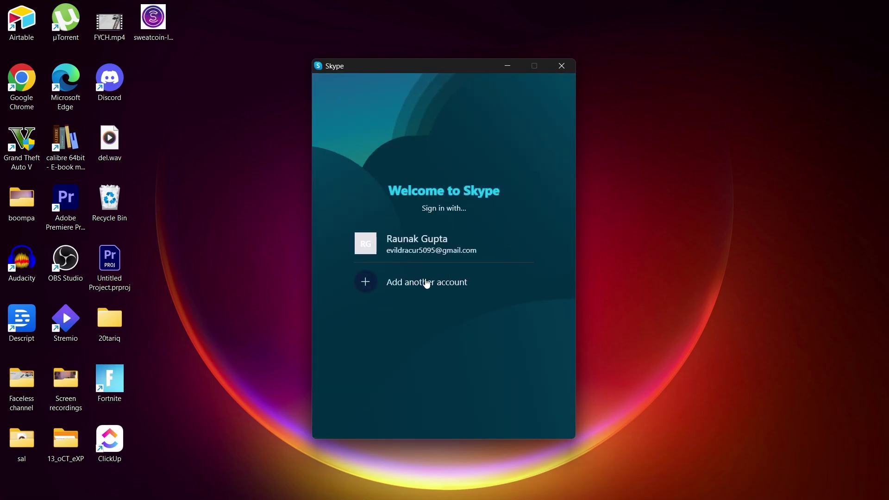
- Sign in to Skype using the saved account on the Welcome to Skype screen
click(414, 239)
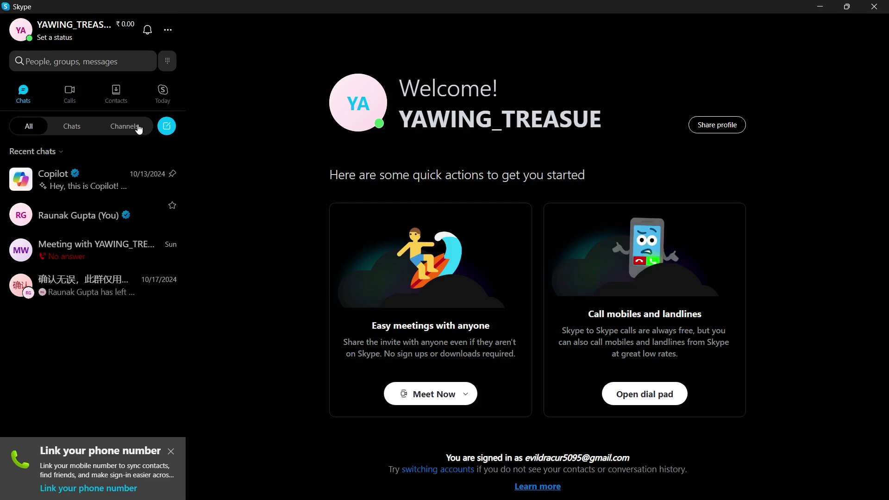
- Go to the Contacts tab and start a New Contact
click(121, 100)
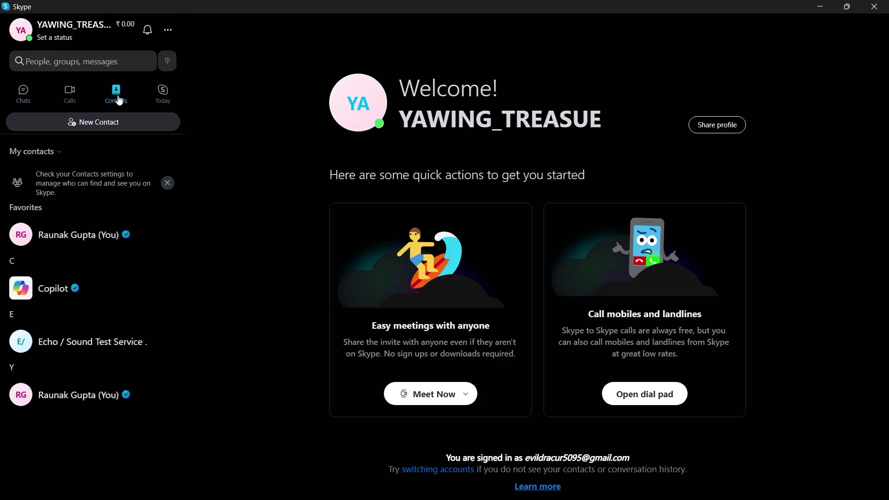
click(110, 127)
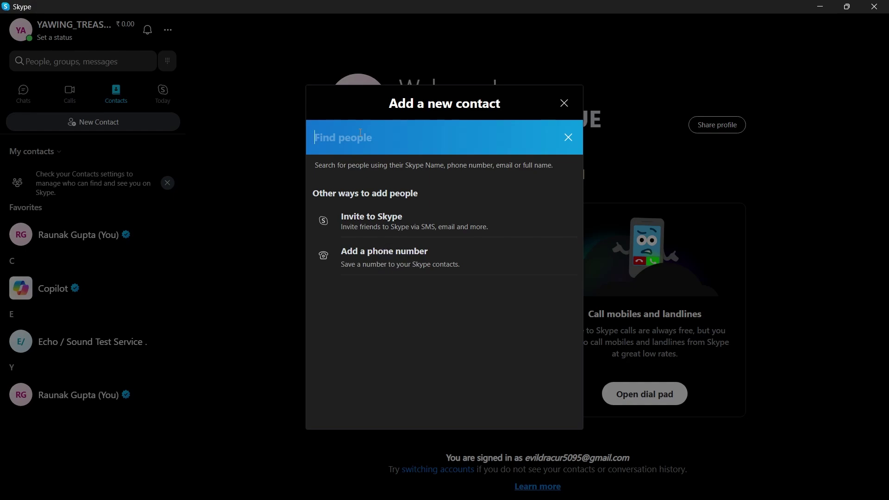
- Save a phone contact with a +886 Mobile number and a contact name
click(377, 257)
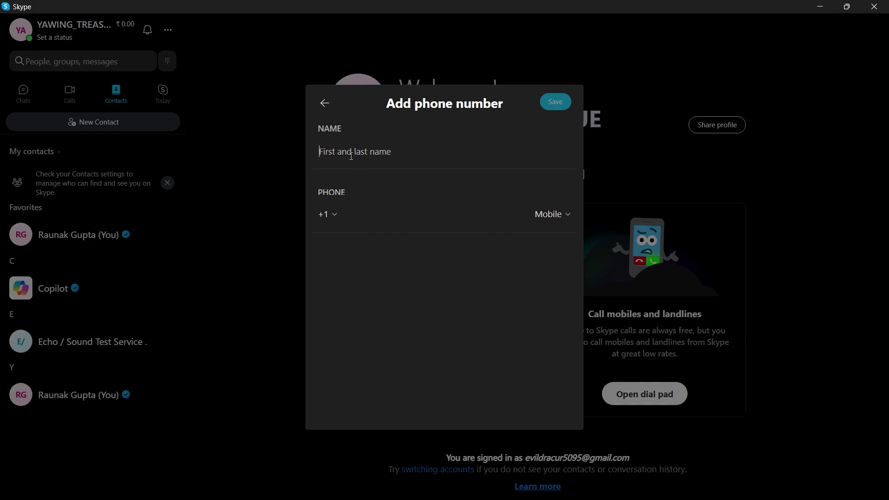
click(333, 216)
text(ind)
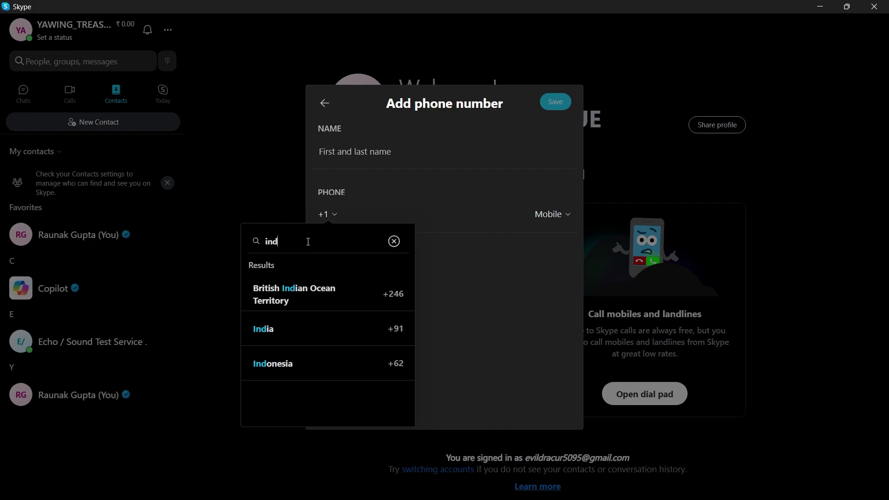
click(420, 240)
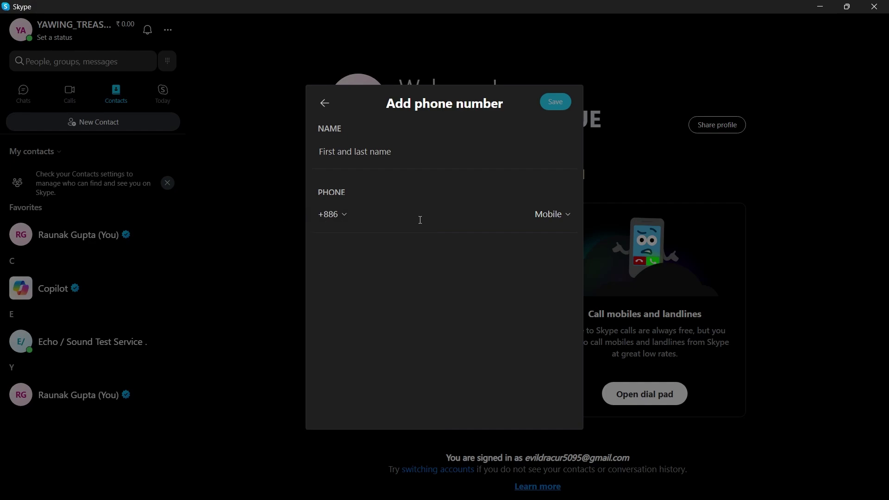
click(559, 214)
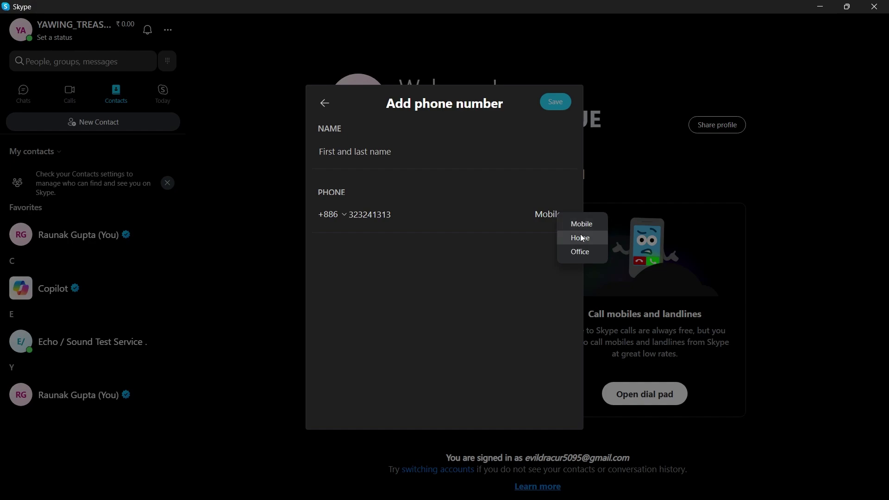
click(410, 248)
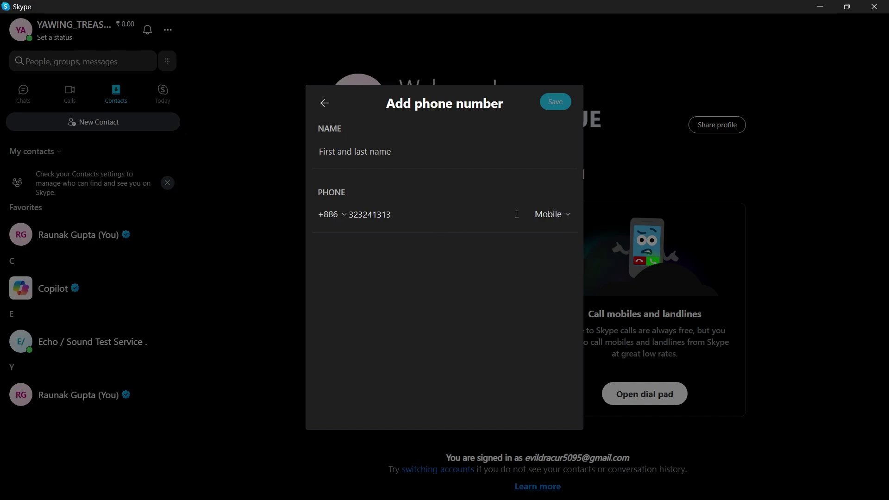
text(vrvvrvrv)
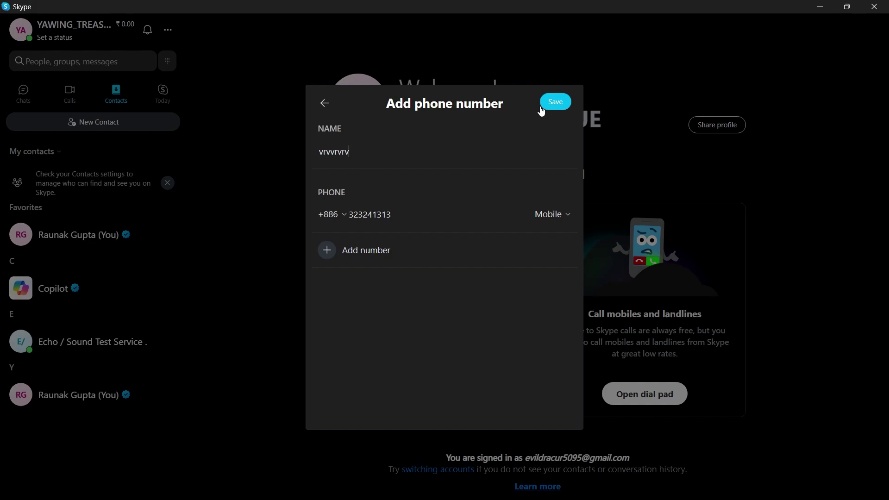
click(556, 101)
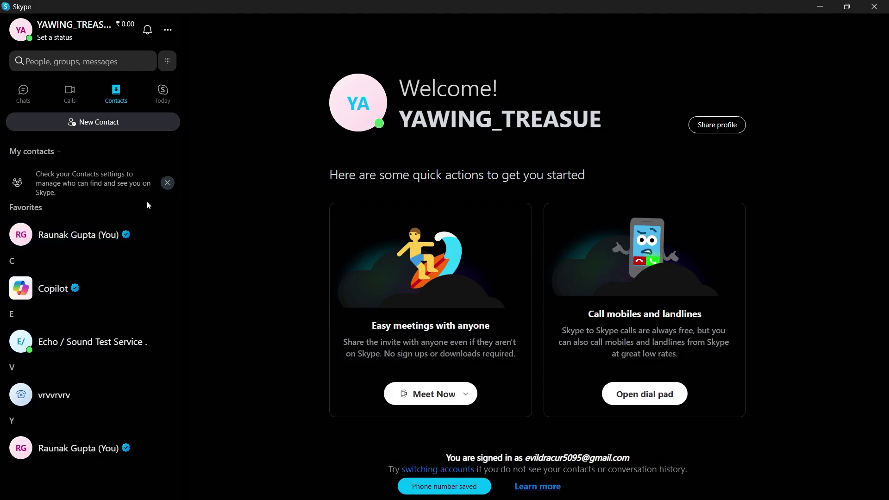
- Browse the My contacts filter, Calls and Today tabs, then return to Chats
click(59, 153)
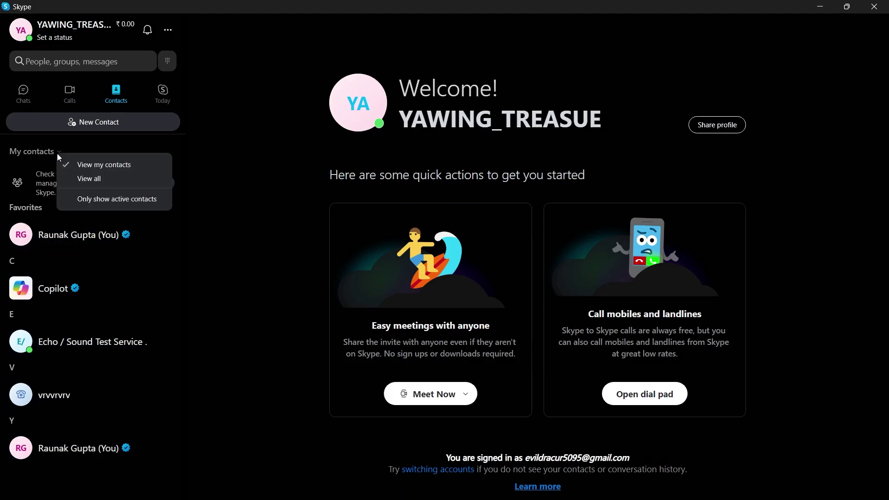
click(32, 84)
click(69, 92)
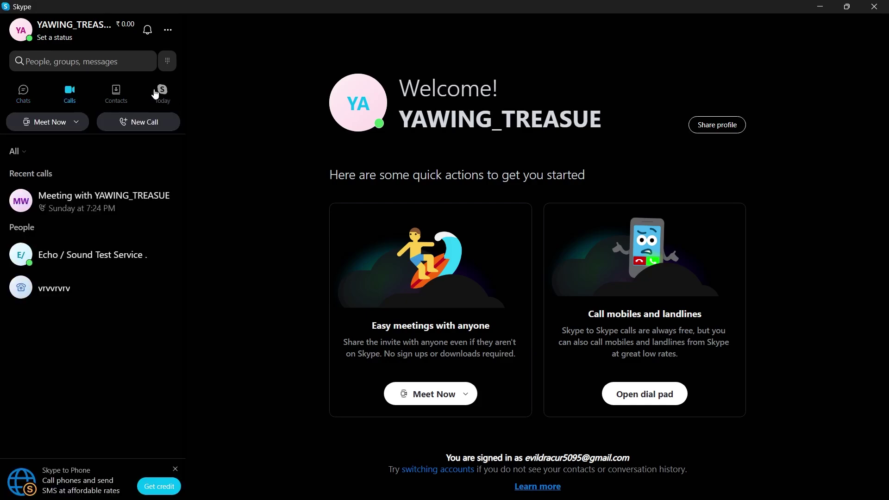
click(164, 94)
click(23, 94)
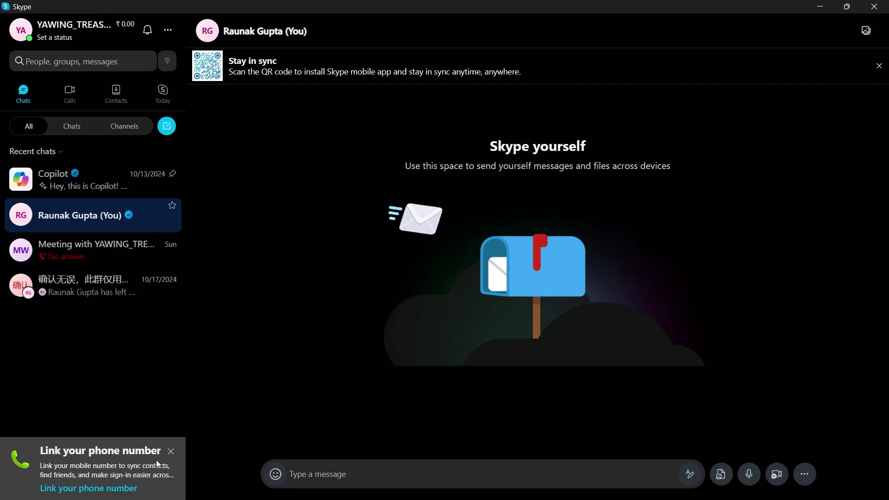
- Open the Meeting chat and check its '...' extra sharing options, then dismiss them
click(24, 244)
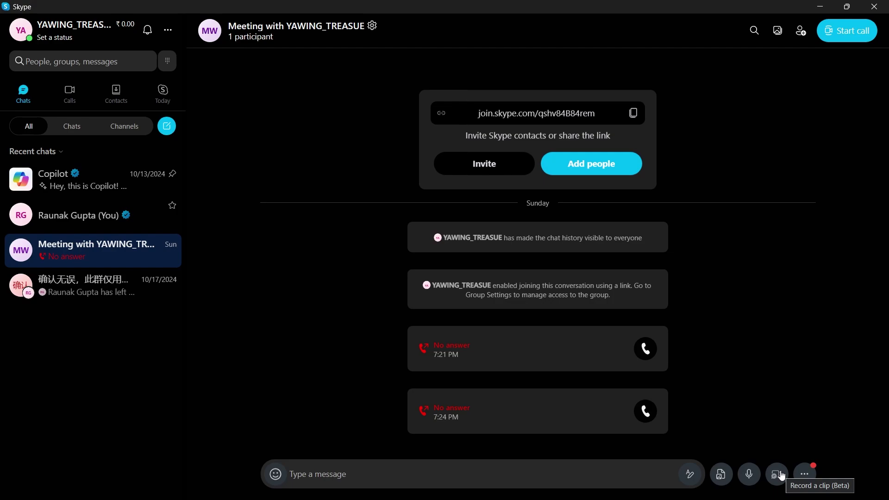
click(807, 474)
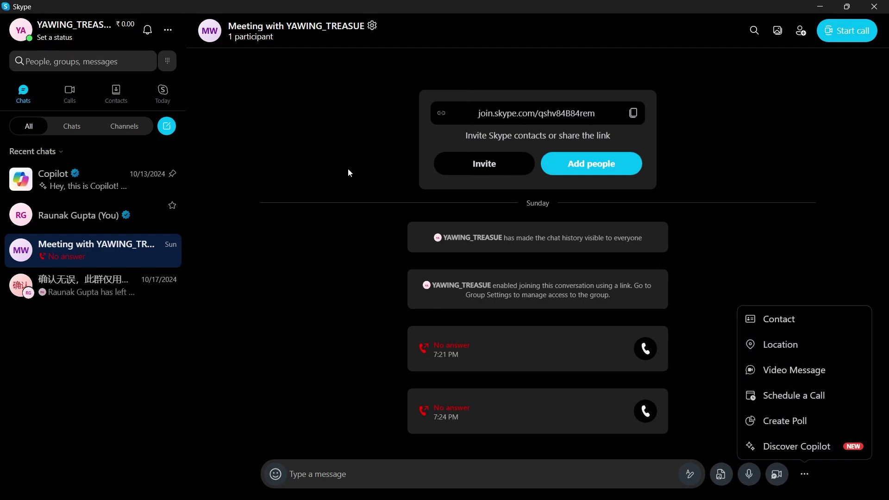
click(171, 128)
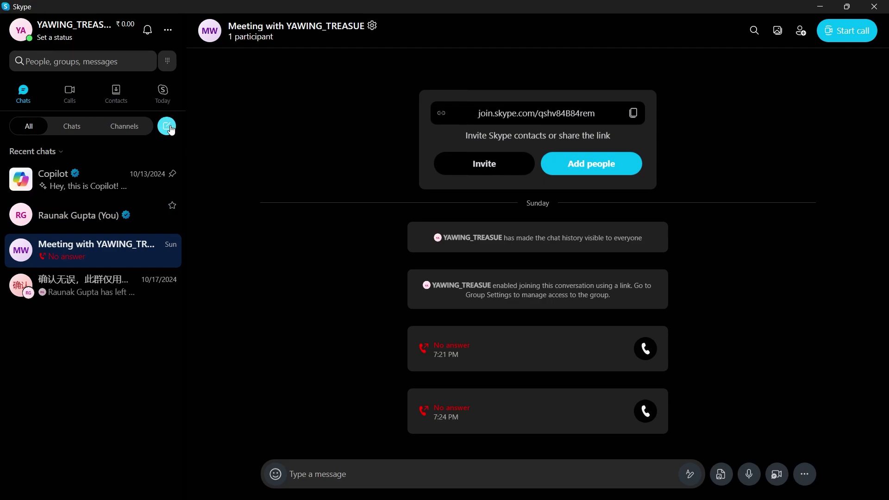
- Create group chat 'vrvrvr' with Echo / Sound Test Service and Copilot, then copy its join link
click(172, 129)
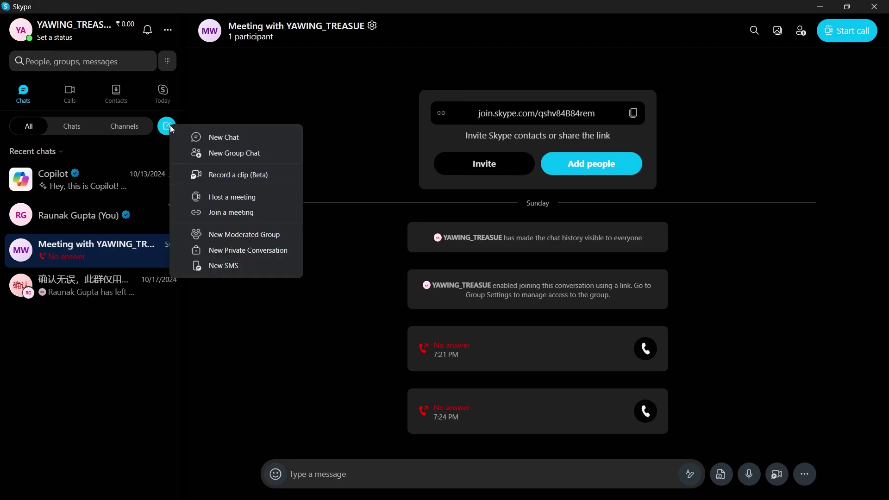
click(243, 153)
key(Return)
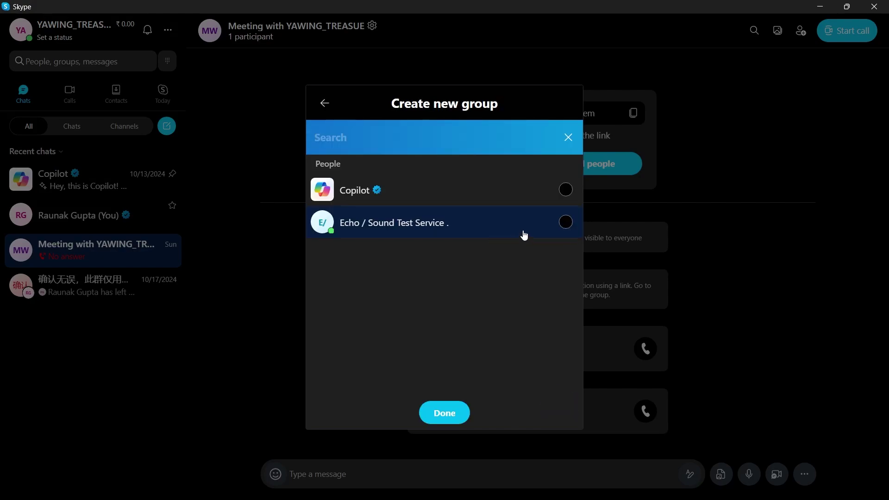
click(568, 222)
click(564, 235)
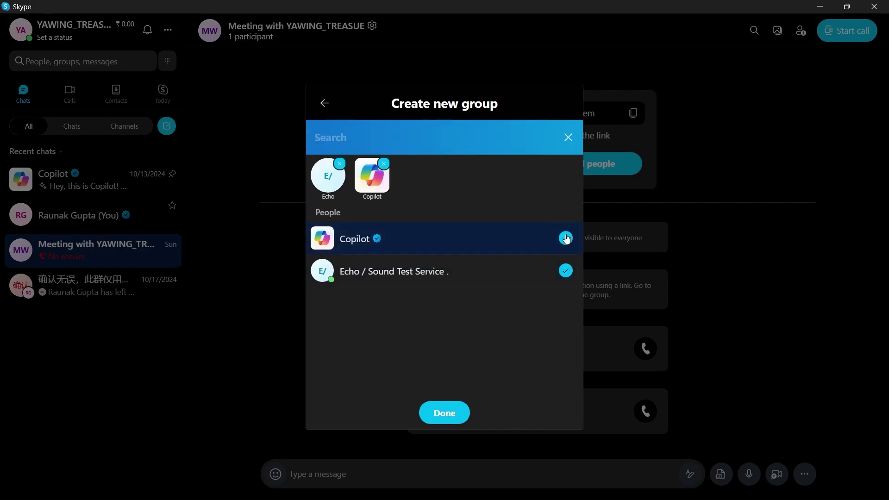
click(446, 414)
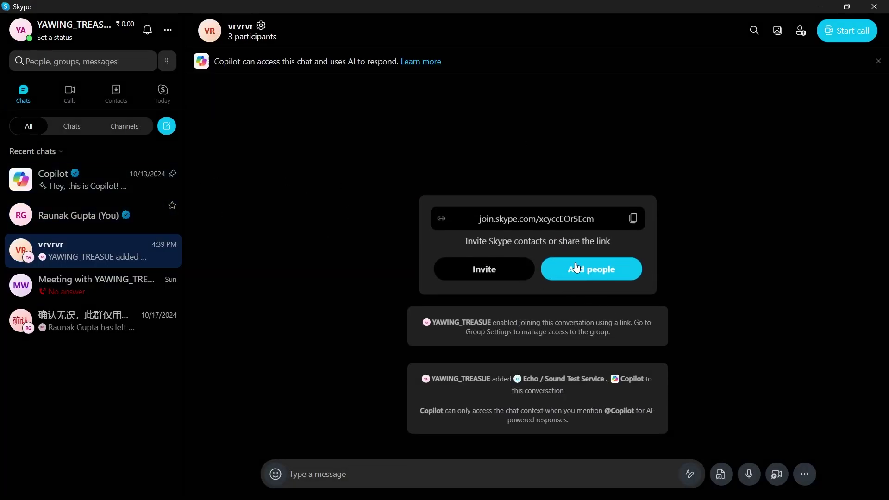
click(633, 171)
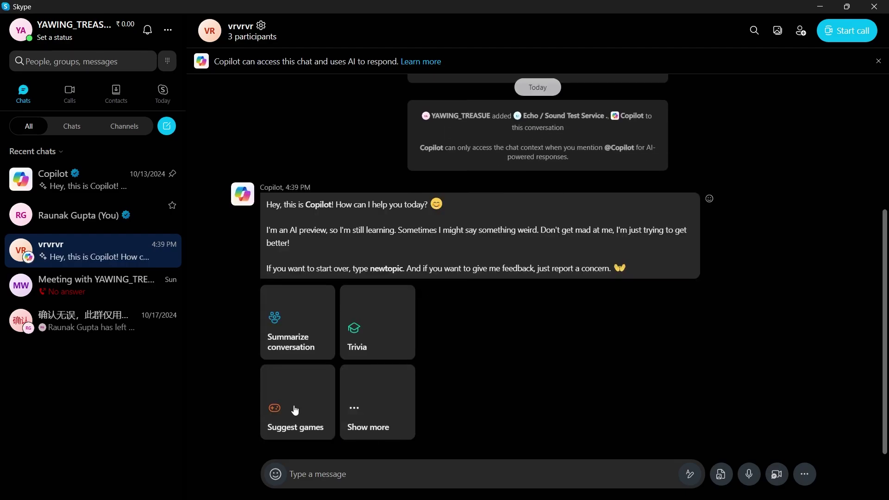
click(346, 474)
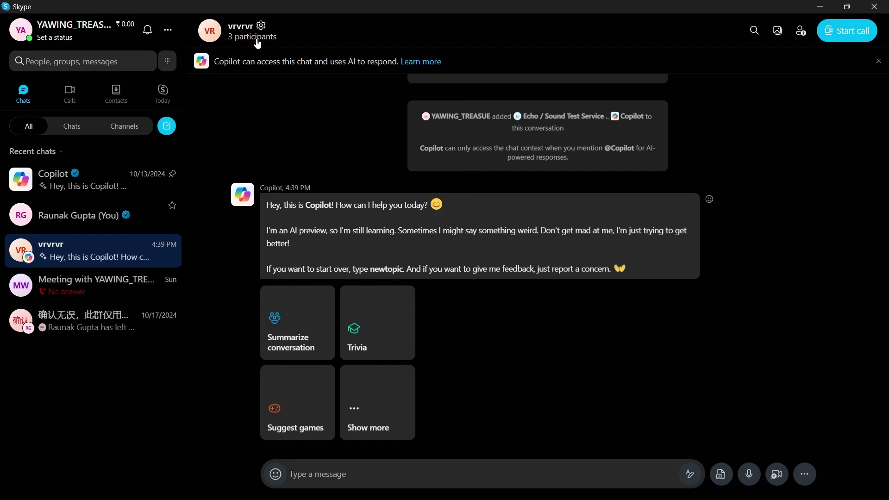
- Look at the Calls tab meeting options, then start a group call in 'vrvrvr'
click(75, 94)
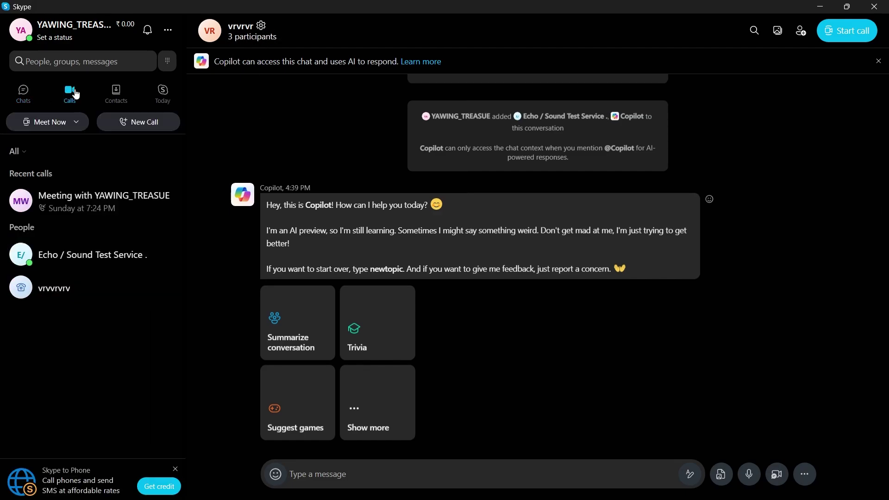
mouse_move(54, 221)
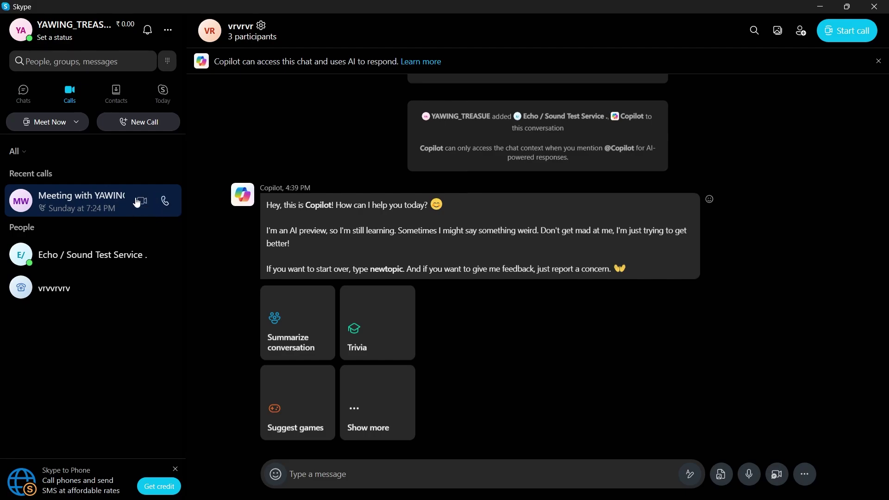
click(70, 120)
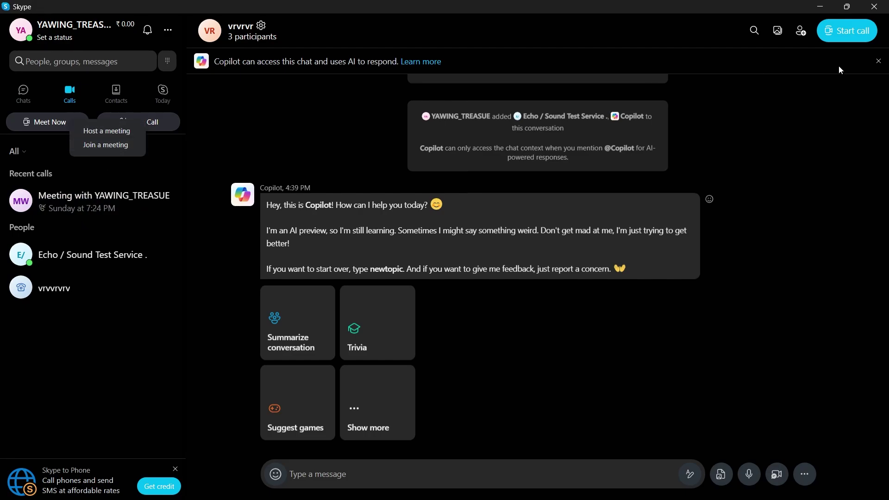
click(853, 32)
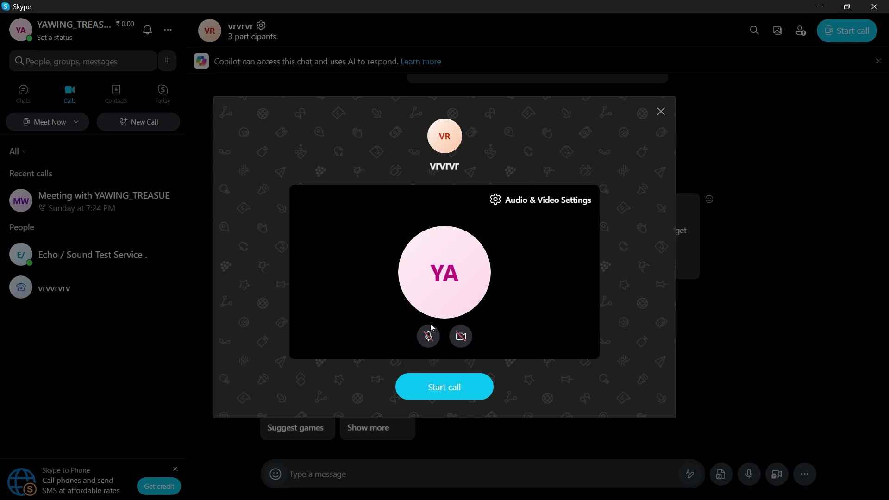
click(448, 389)
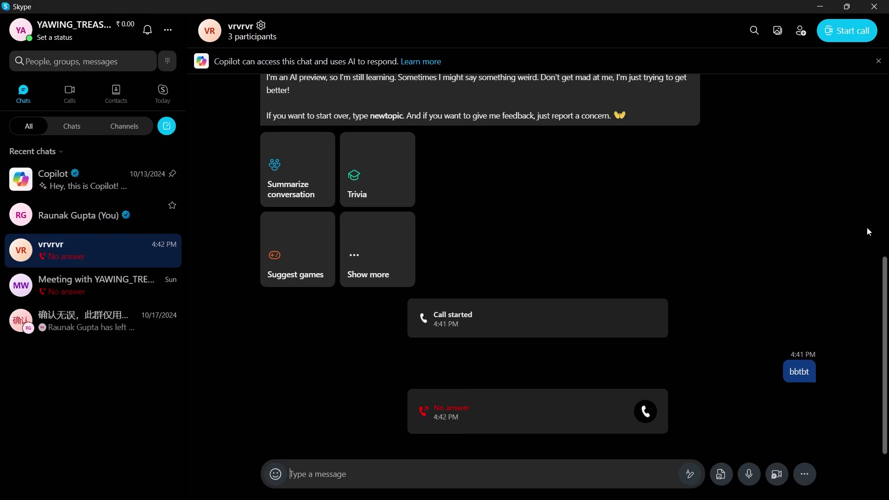
click(168, 32)
click(196, 43)
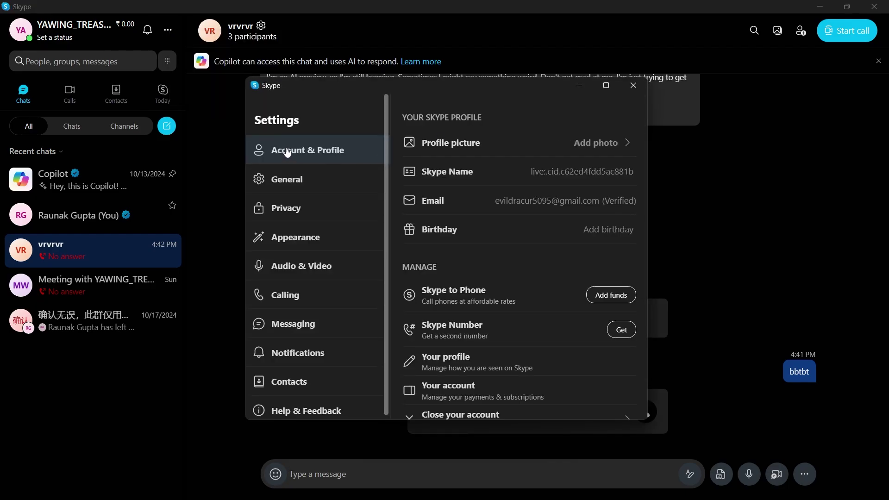
scroll(620, 279, down, 1)
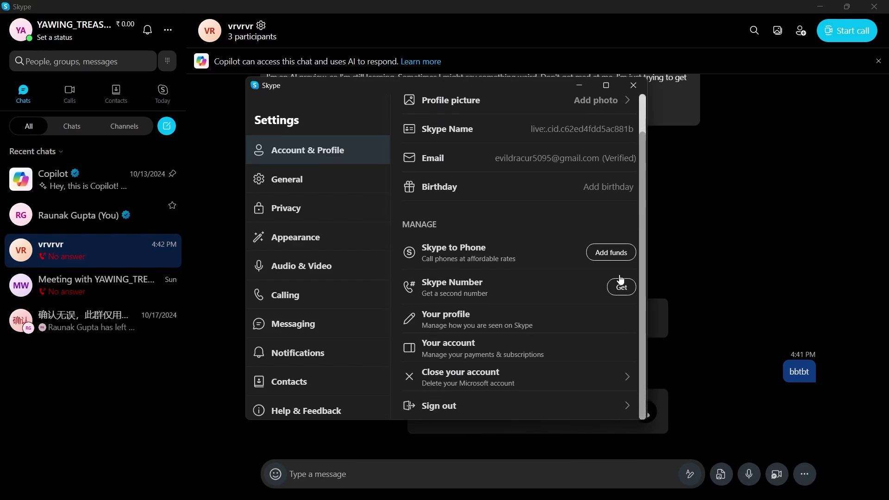
click(293, 179)
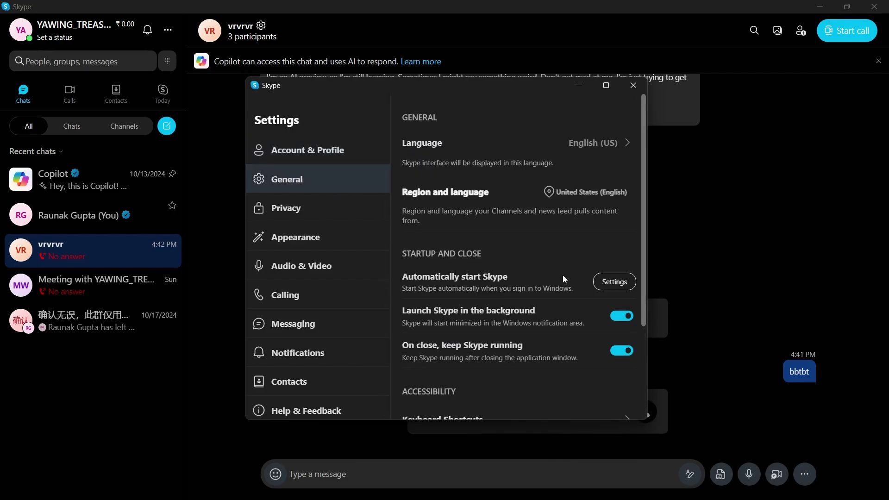
click(318, 208)
scroll(621, 154, down, 3)
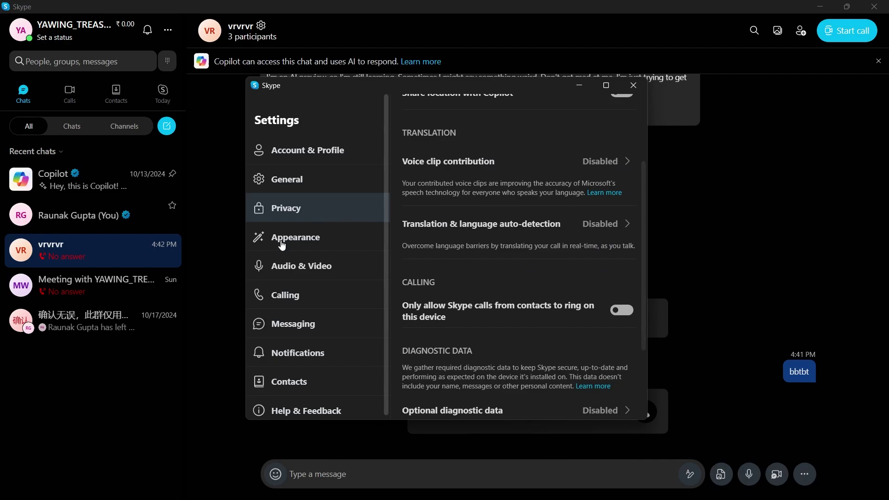
click(282, 245)
click(318, 266)
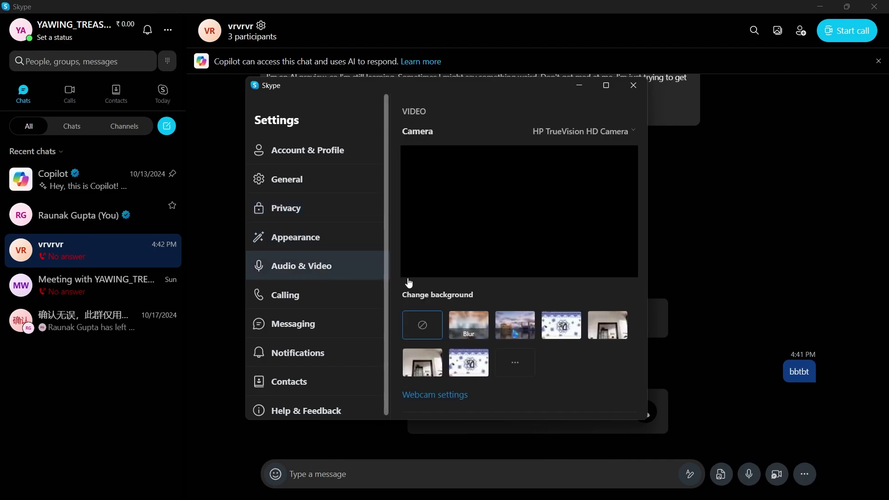
click(308, 291)
click(314, 319)
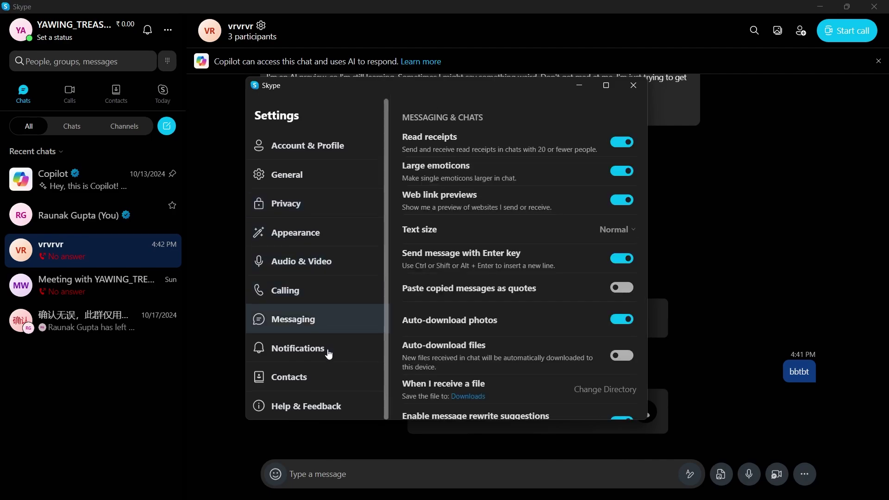
click(329, 354)
click(327, 373)
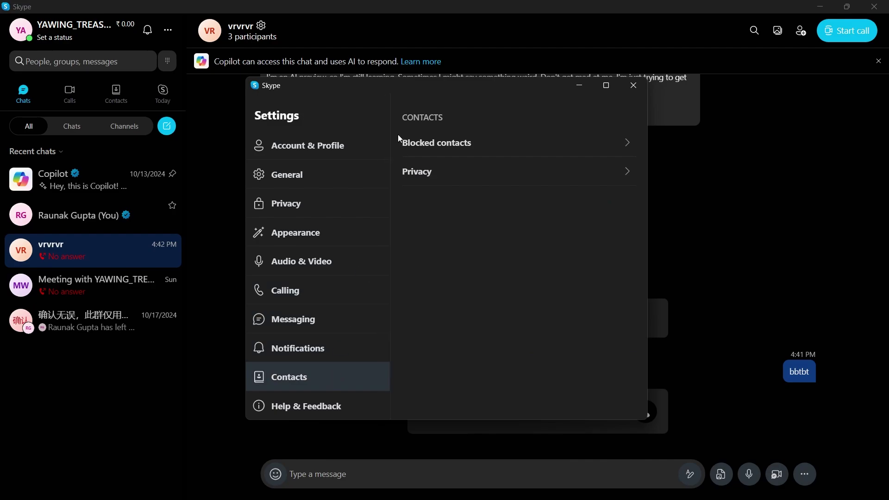
scroll(386, 147, up, 1)
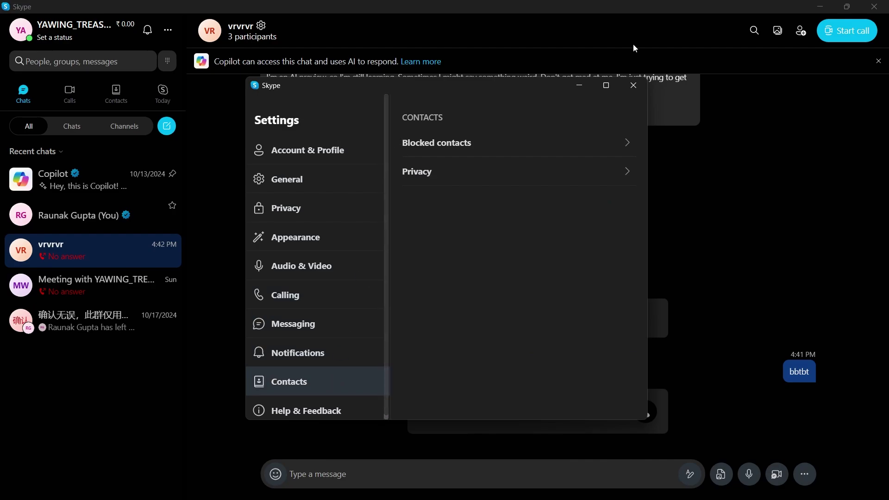
- Close the settings window and change your presence status from Active to Do not disturb
click(632, 87)
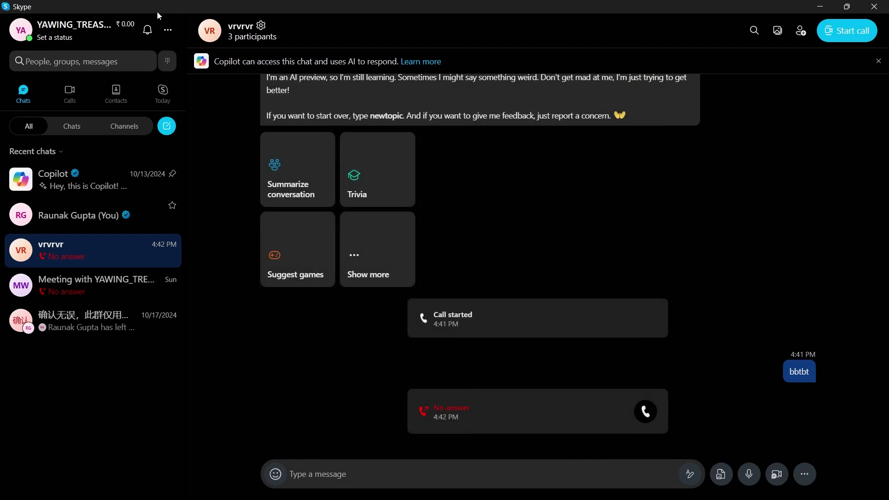
click(23, 31)
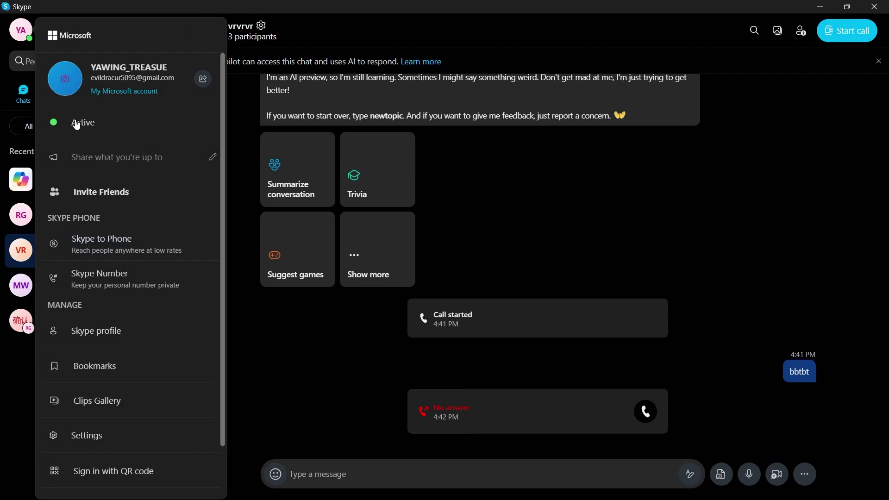
click(77, 124)
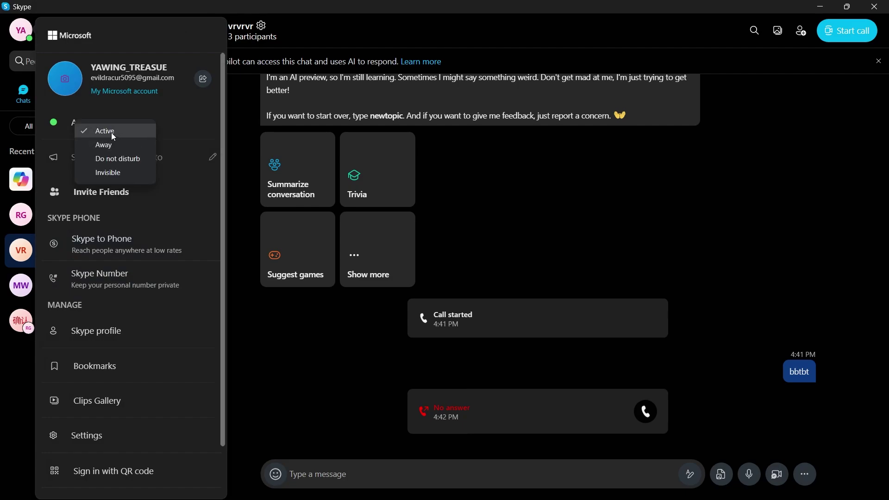
click(126, 160)
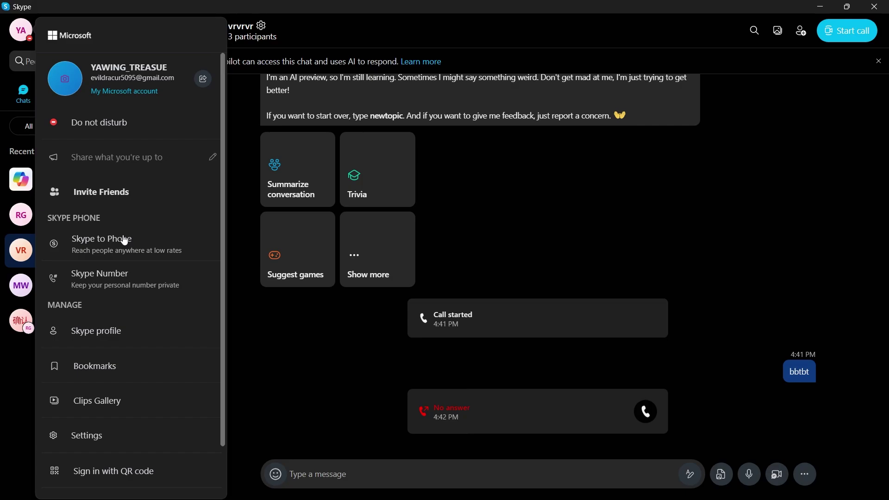
- Open your Skype profile, scroll through its details, then close it
scroll(113, 284, down, 2)
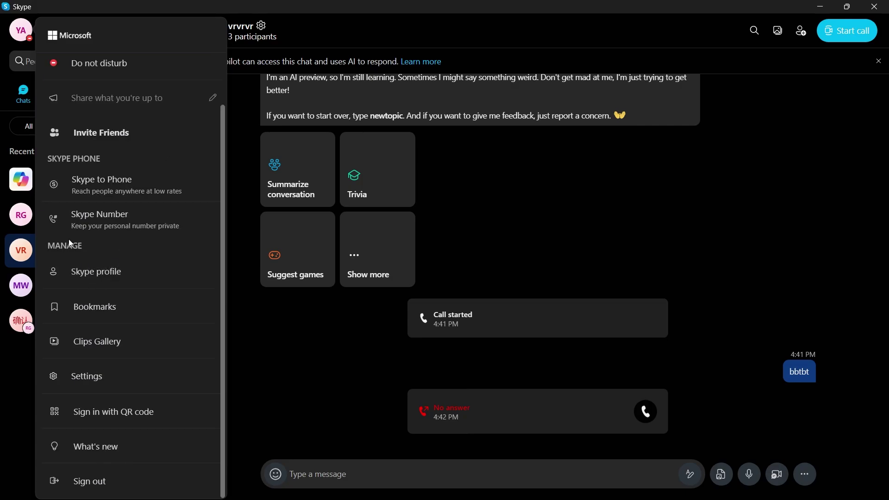
click(101, 271)
scroll(422, 210, down, 2)
scroll(404, 248, up, 2)
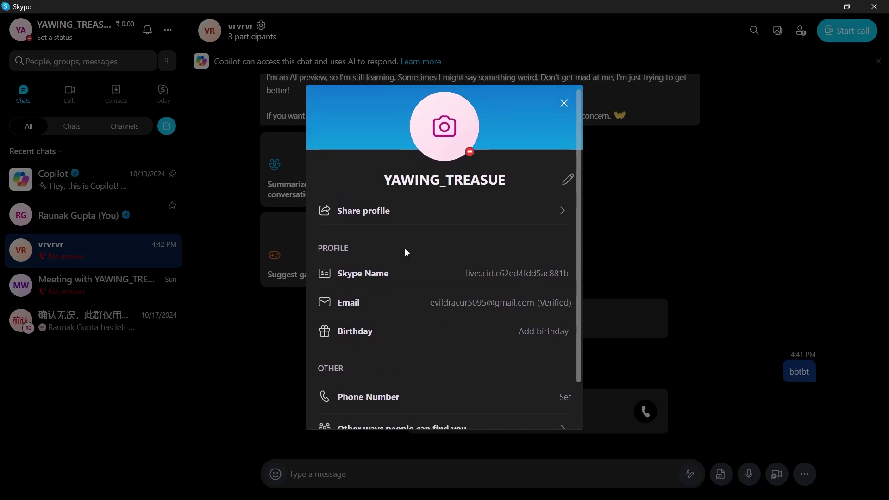
scroll(362, 264, down, 2)
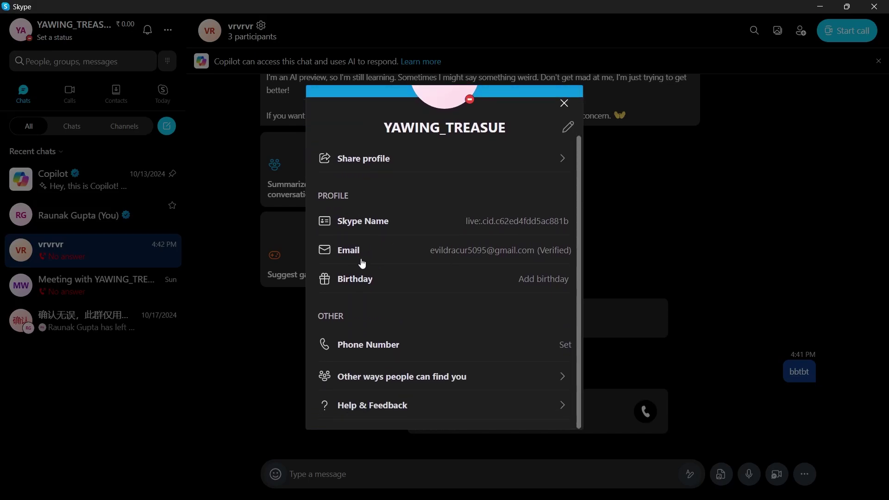
click(563, 104)
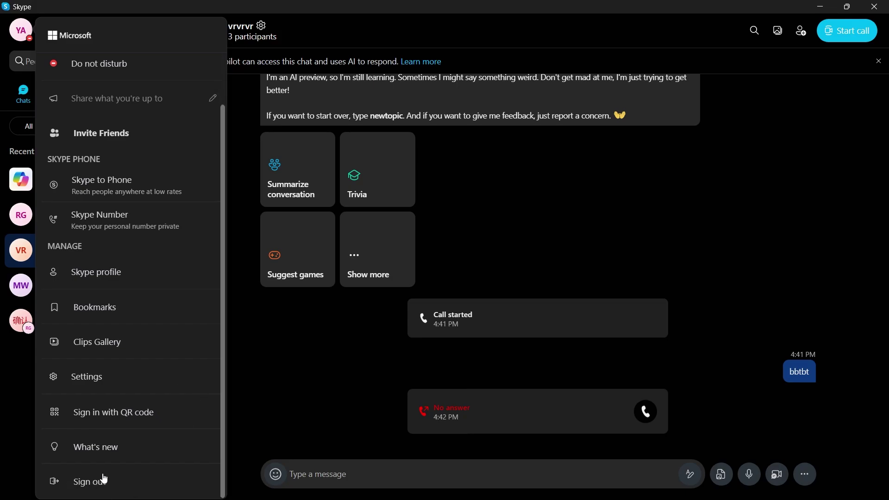
- Dismiss the profile menu and start a new call in the vrvrvr group chat
click(304, 96)
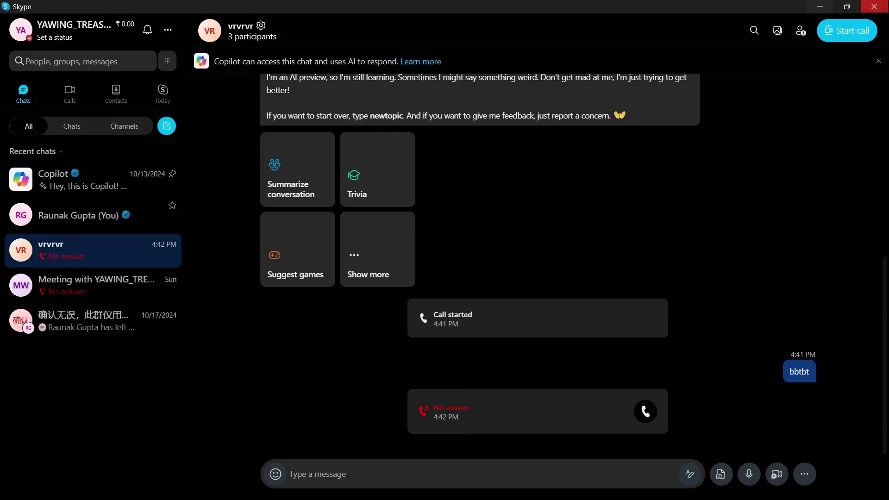
click(841, 33)
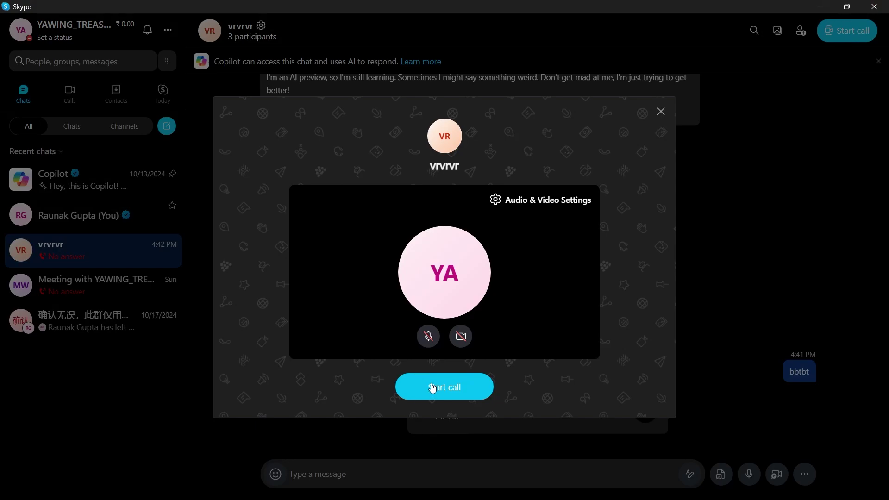
click(458, 395)
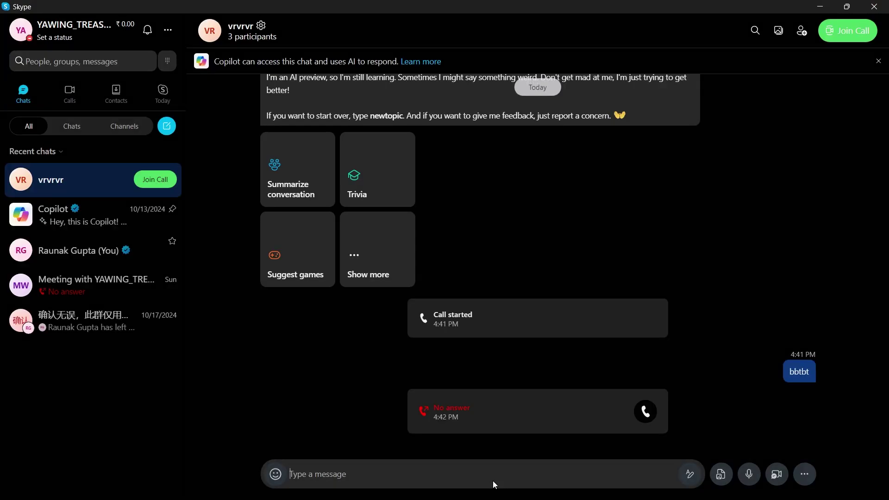